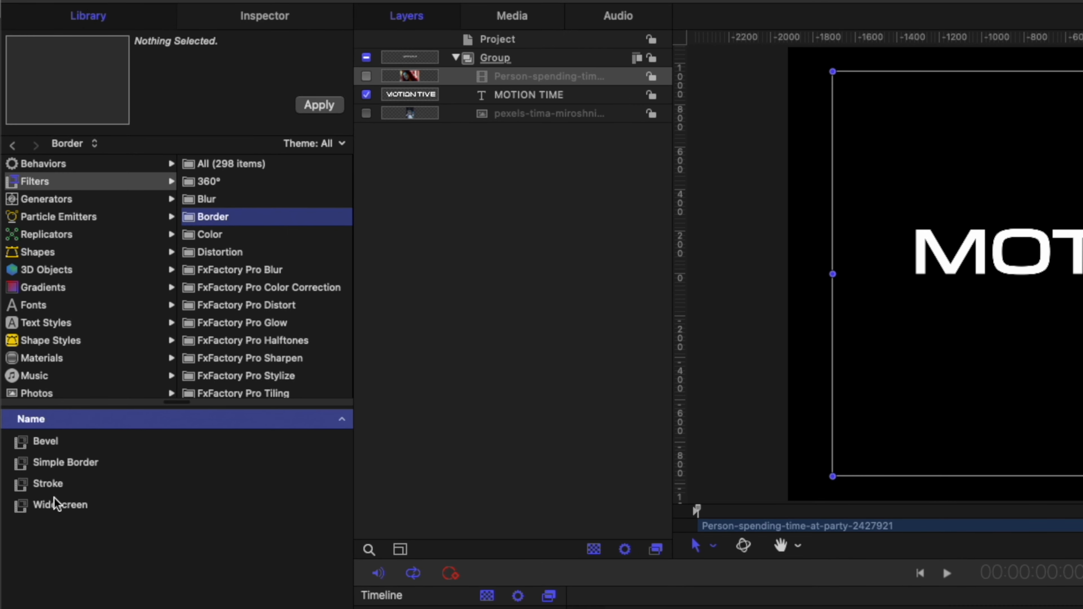
# Step: Apply the Stroke filter from the Border category to the MOTION TIME text layer and show its parameters
pyautogui.moveTo(55, 486)
pyautogui.mouseDown()
pyautogui.moveTo(479, 79)
pyautogui.moveTo(512, 95)
pyautogui.mouseUp()
pyautogui.click(264, 16)
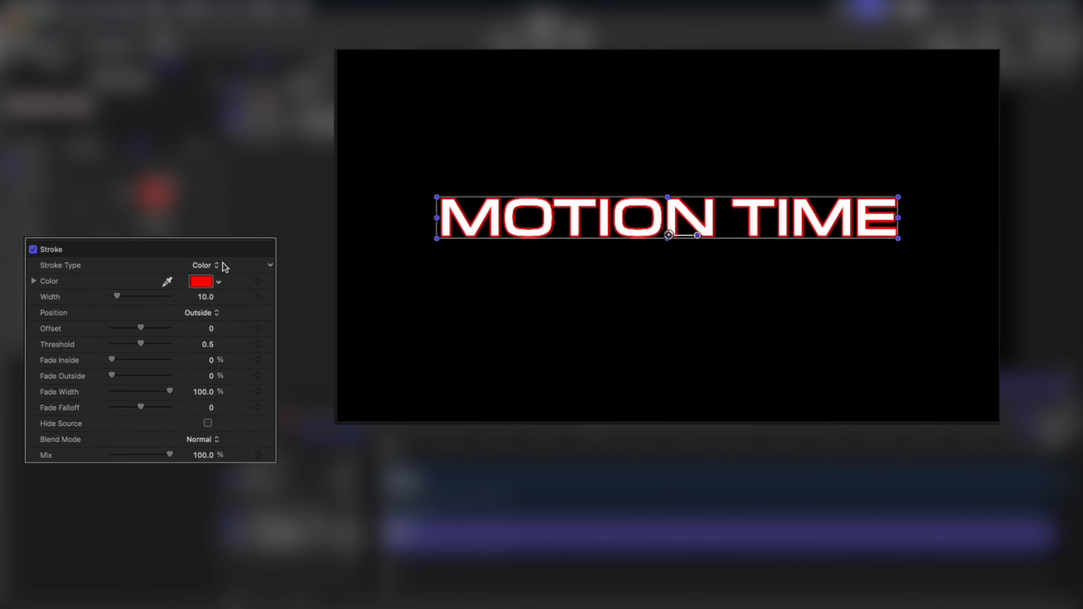
# Step: Try the Gradient and Outline Gradient stroke types on the text, and return the stroke type to Color
pyautogui.click(205, 265)
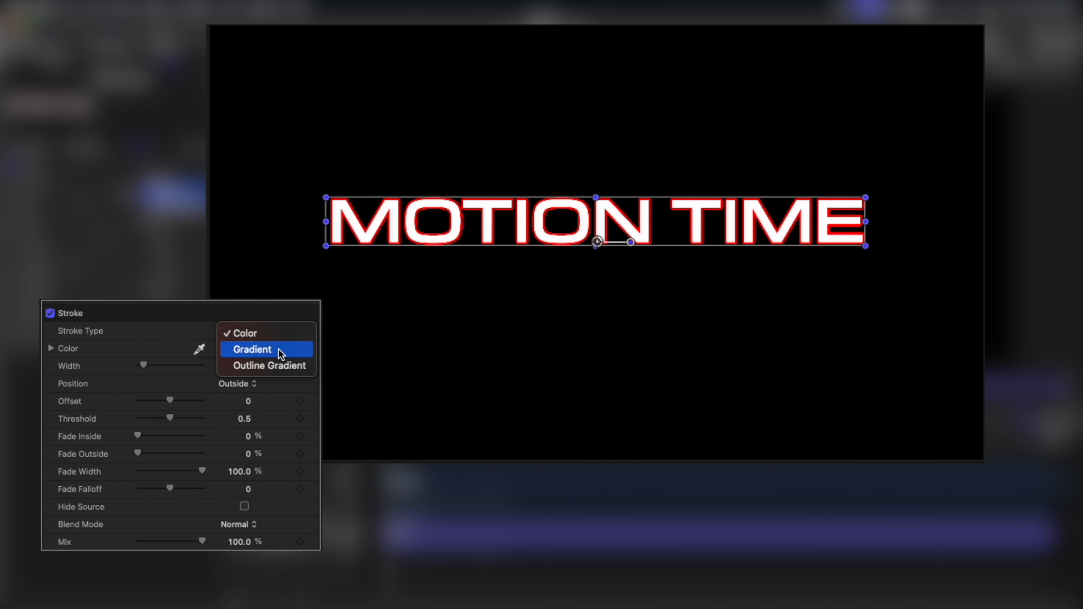
pyautogui.click(278, 350)
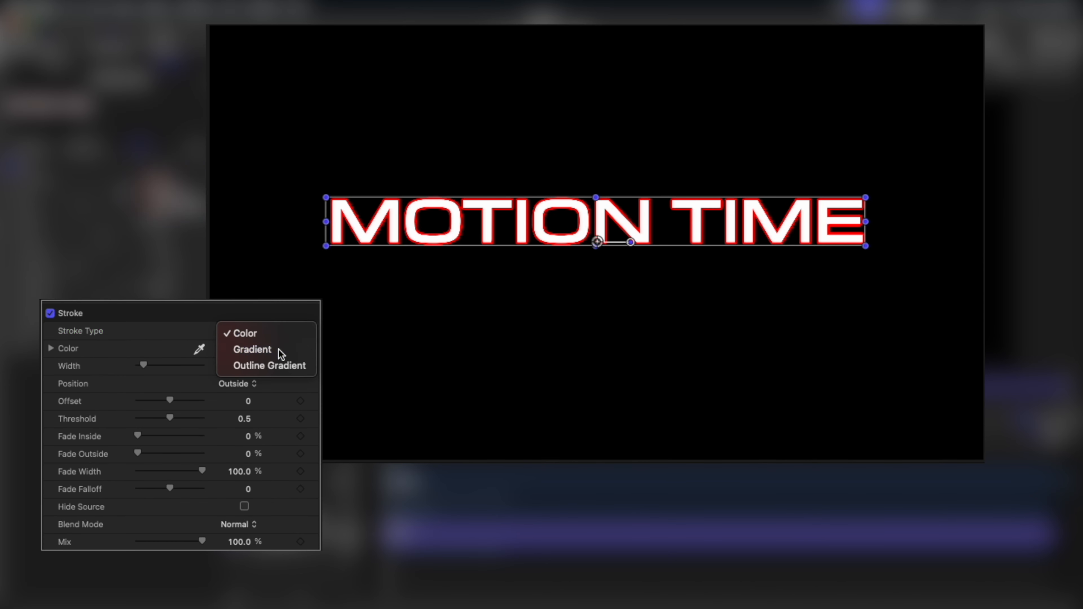
pyautogui.click(251, 332)
pyautogui.click(253, 349)
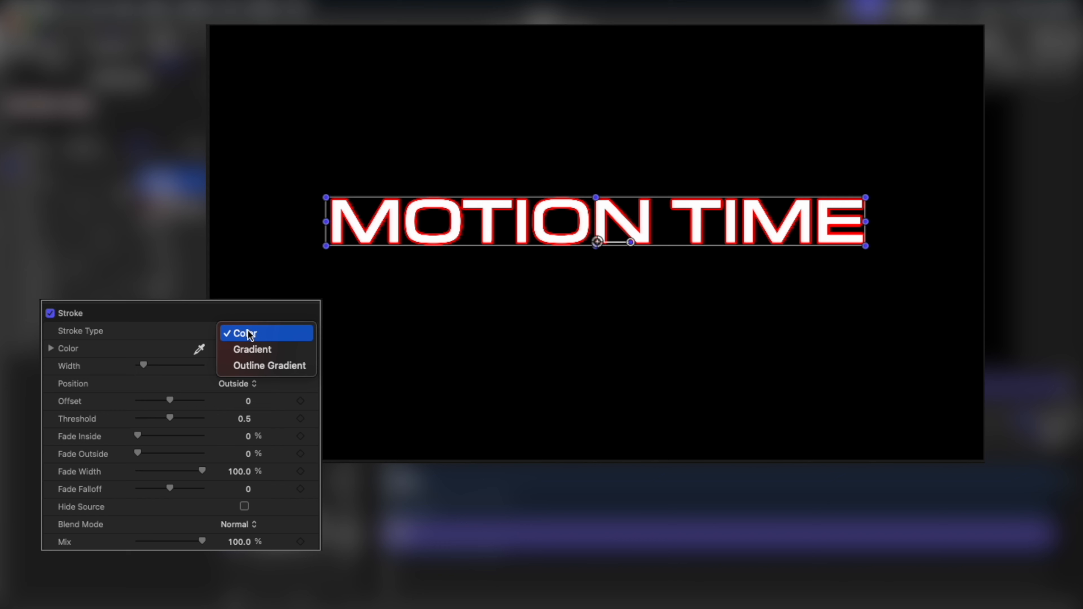
pyautogui.click(279, 351)
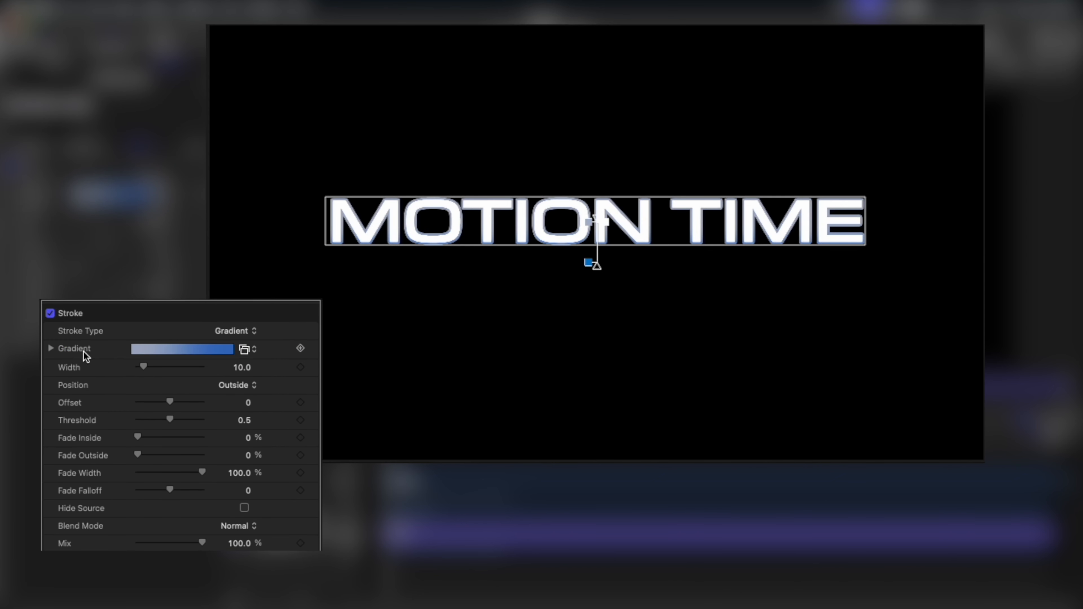
pyautogui.moveTo(223, 330); pyautogui.dragTo(263, 349)
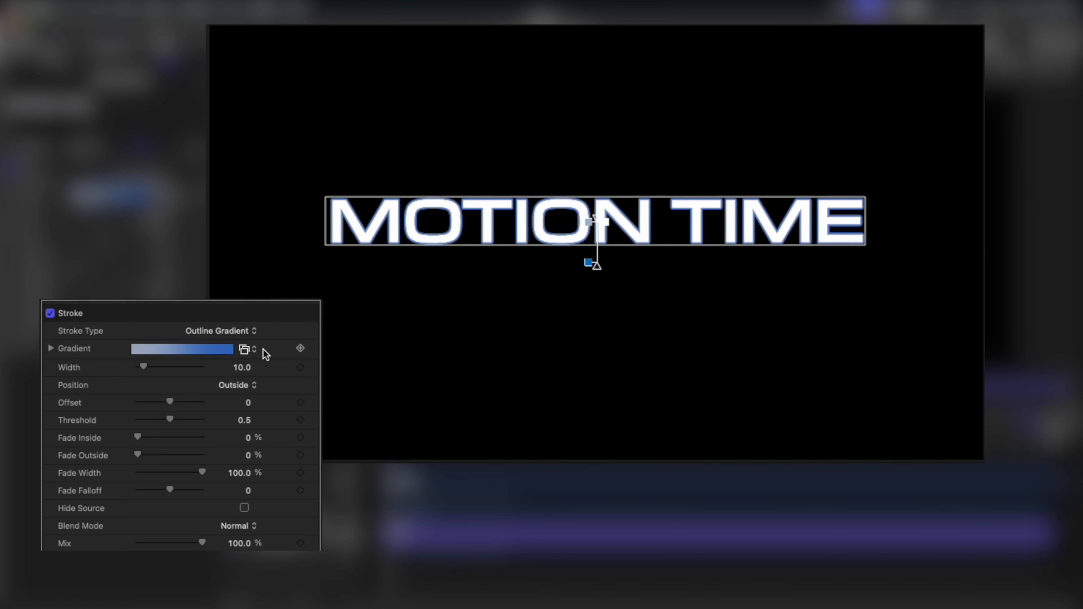
pyautogui.click(244, 335)
pyautogui.click(240, 306)
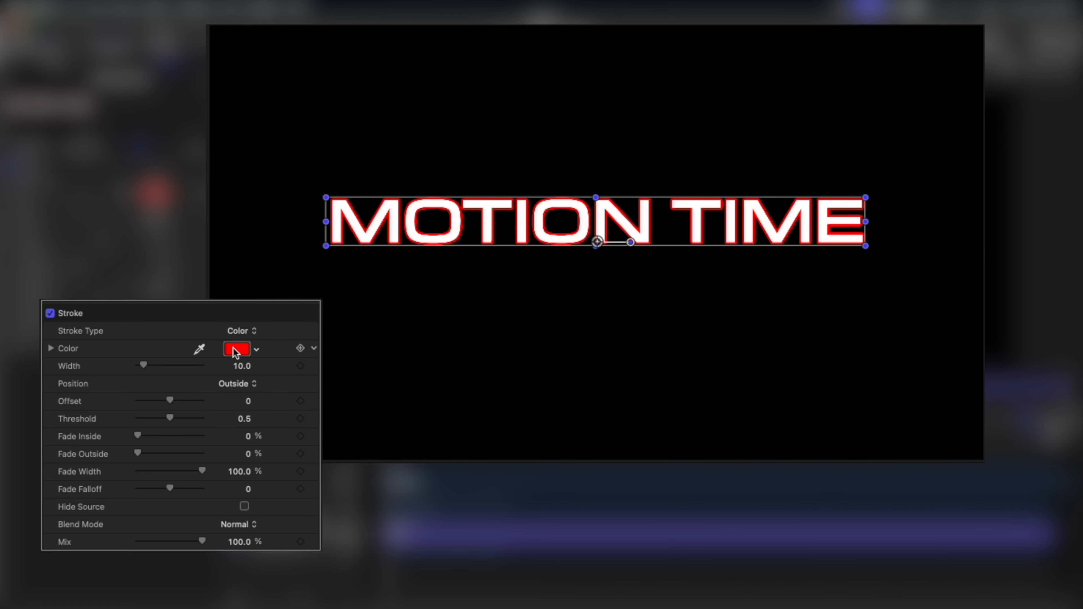
# Step: Try a stroke width of 100 on the text and return the width to 10
pyautogui.moveTo(240, 352)
pyautogui.mouseDown()
pyautogui.moveTo(251, 365)
pyautogui.moveTo(197, 299)
pyautogui.moveTo(78, 367)
pyautogui.mouseUp()
pyautogui.moveTo(146, 368); pyautogui.dragTo(98, 378)
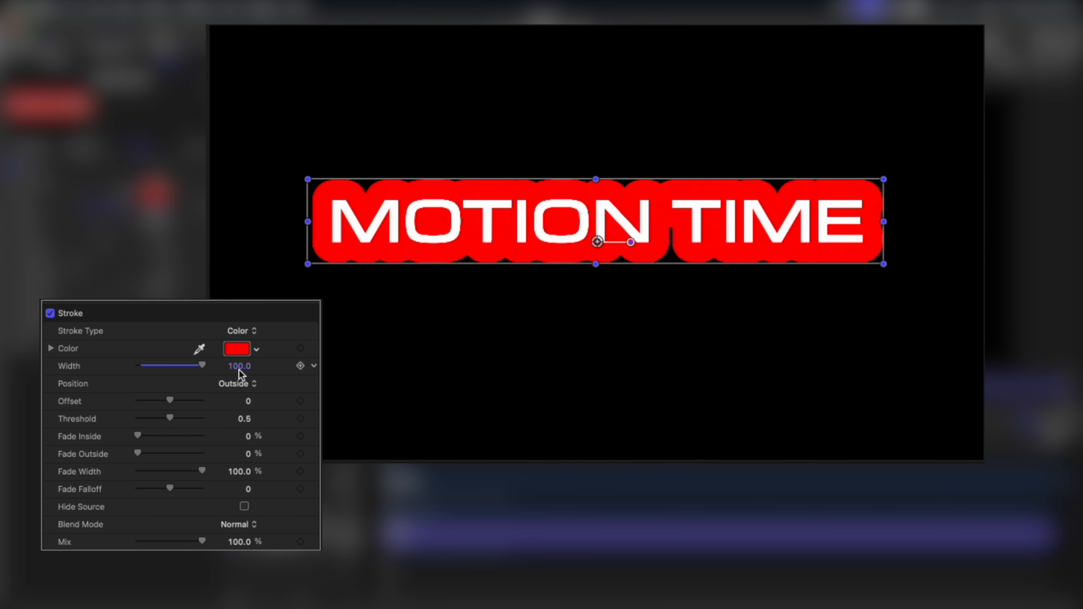
pyautogui.moveTo(200, 365); pyautogui.dragTo(141, 376)
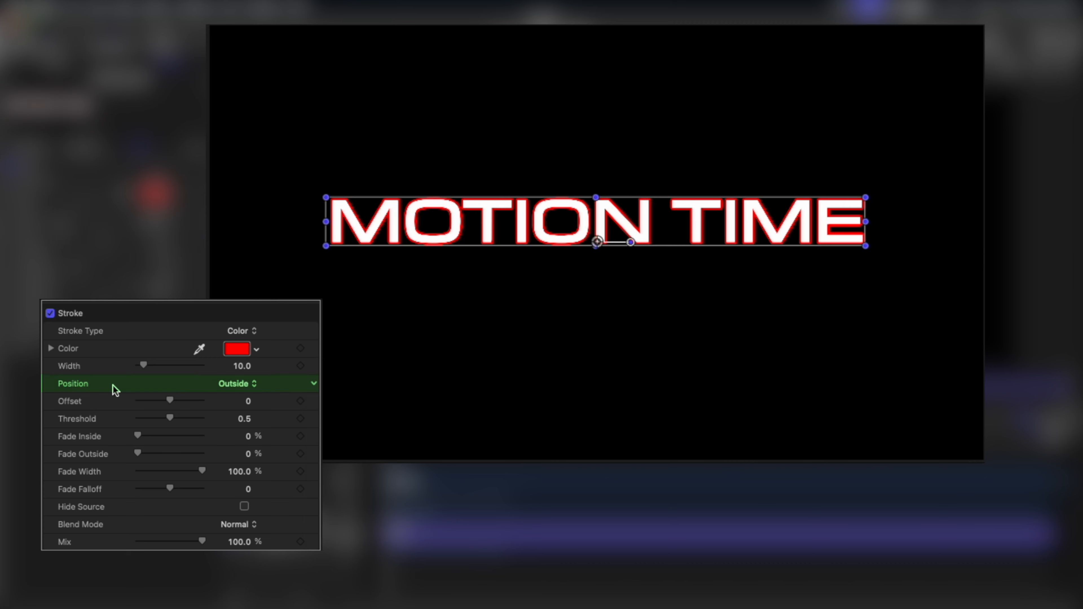
# Step: Try the stroke's Position options, including Centered, with the Mix lowered to 42.31%
pyautogui.click(254, 385)
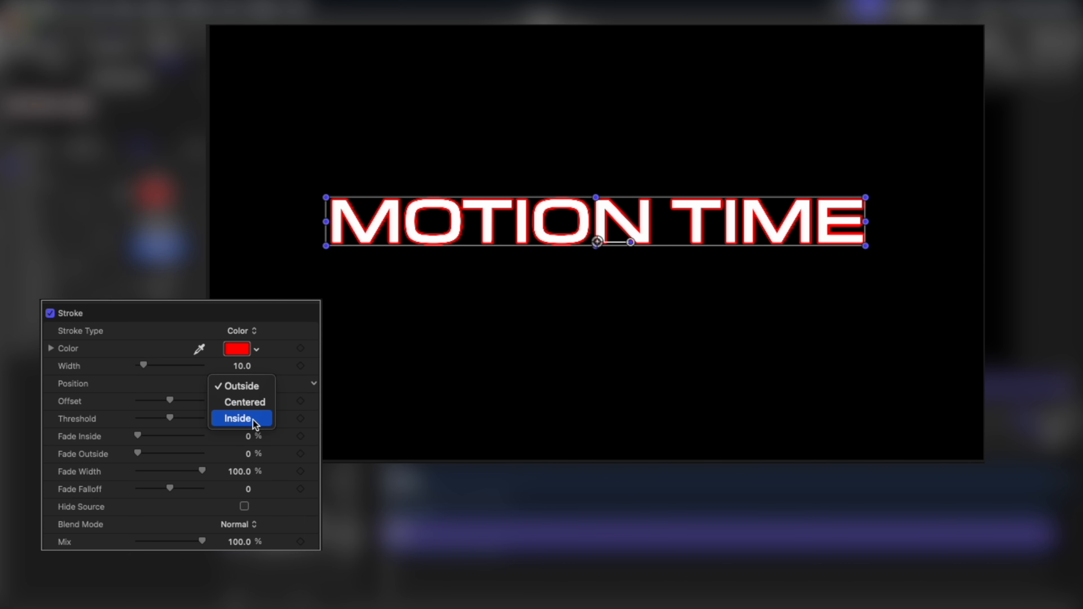
pyautogui.click(250, 388)
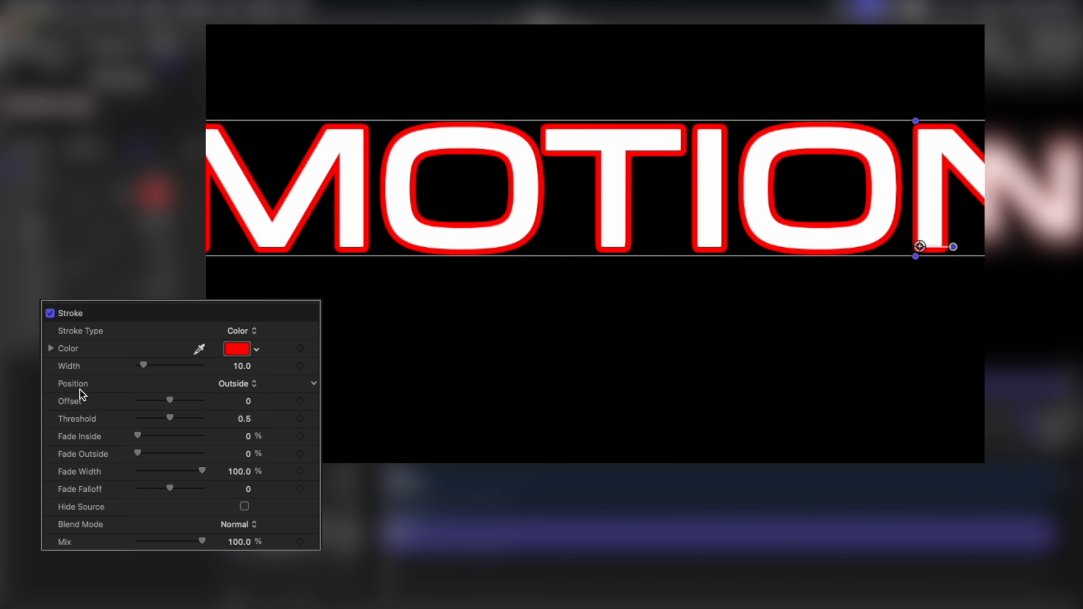
pyautogui.moveTo(202, 542); pyautogui.dragTo(165, 542)
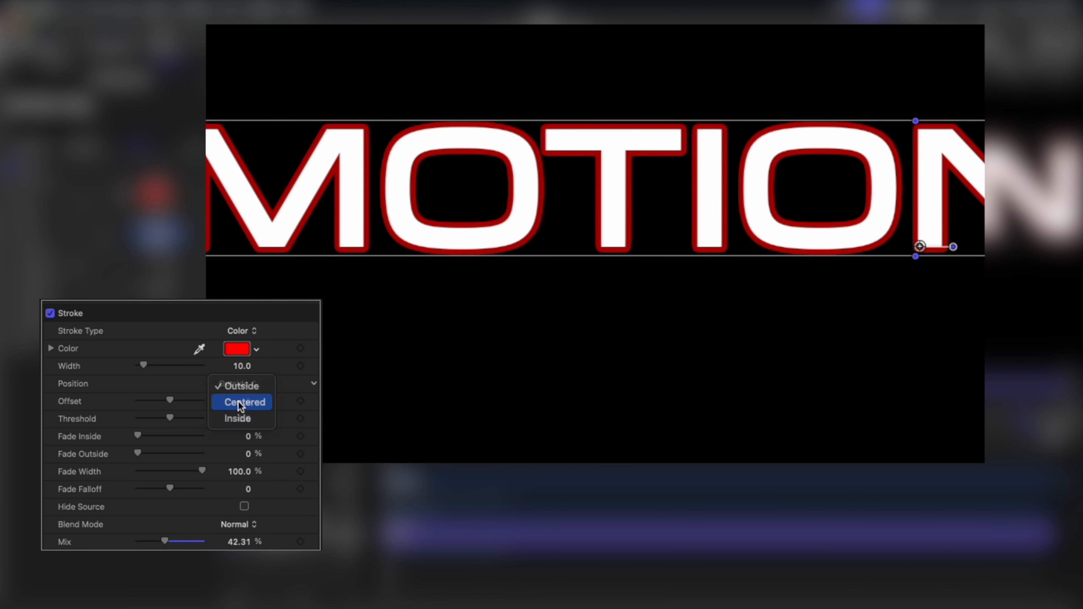
pyautogui.click(266, 402)
pyautogui.click(259, 401)
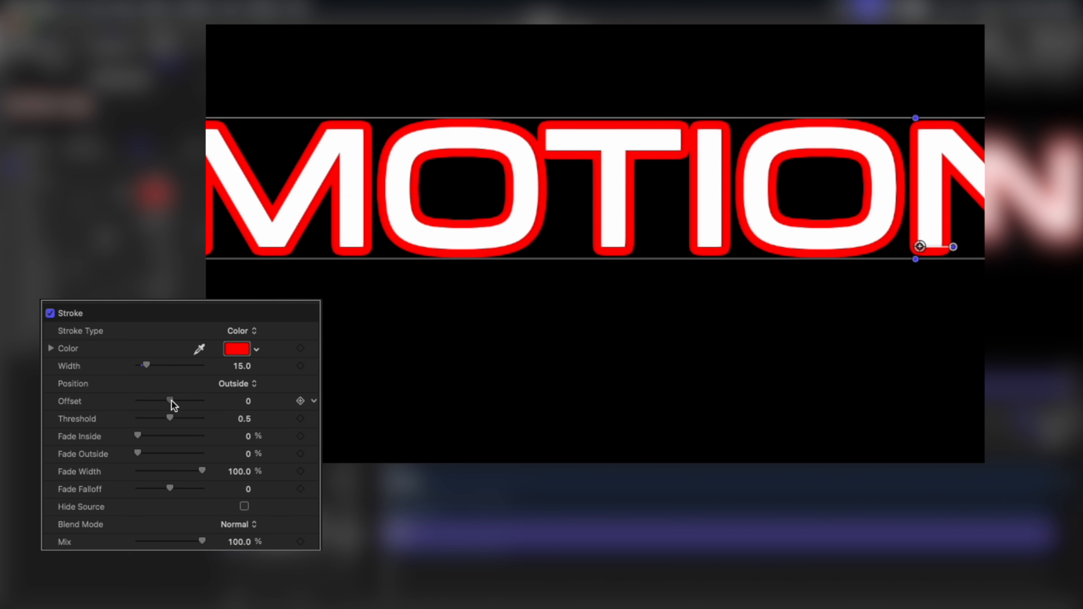
# Step: Move the stroke outward from the letters with an offset of 13
pyautogui.moveTo(171, 401); pyautogui.dragTo(176, 401)
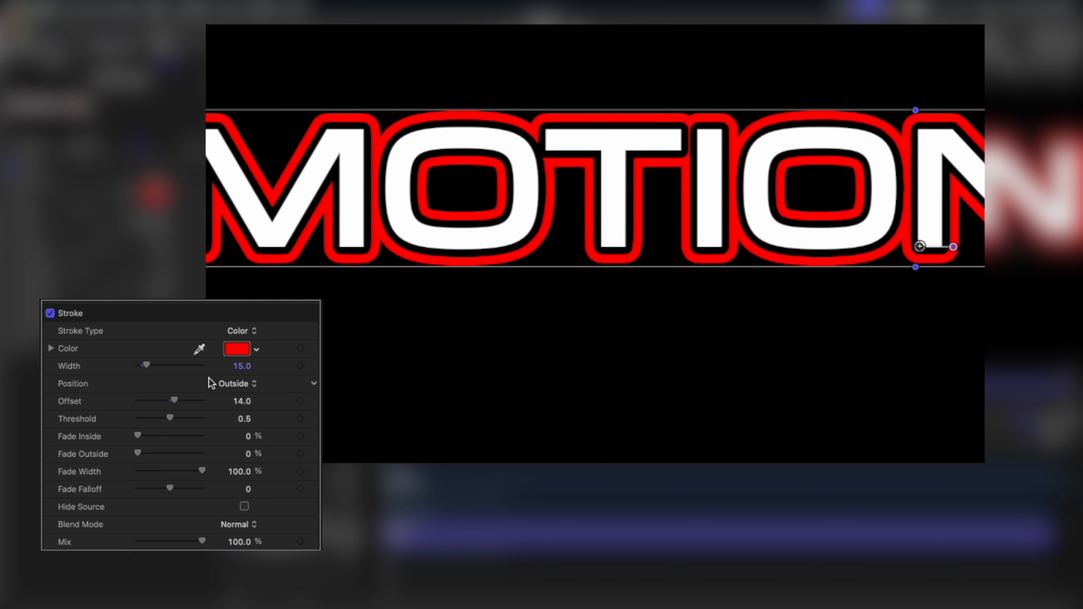
pyautogui.moveTo(174, 403); pyautogui.dragTo(164, 404)
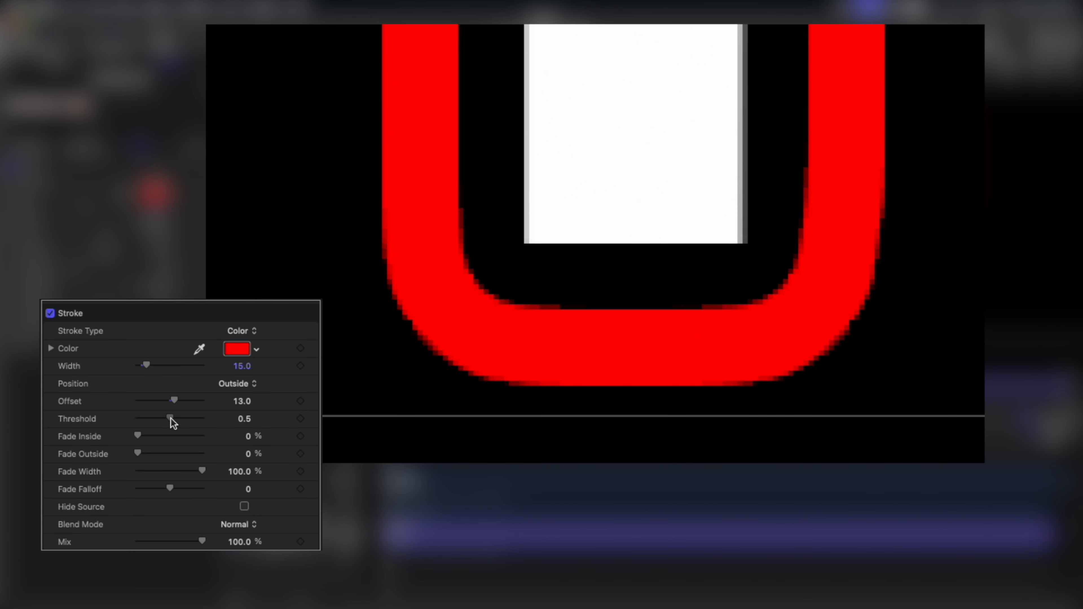
# Step: Raise the stroke's Threshold gradually to 0.65 while checking the outline's edges up close
pyautogui.moveTo(171, 417)
pyautogui.moveTo(172, 418); pyautogui.dragTo(173, 418)
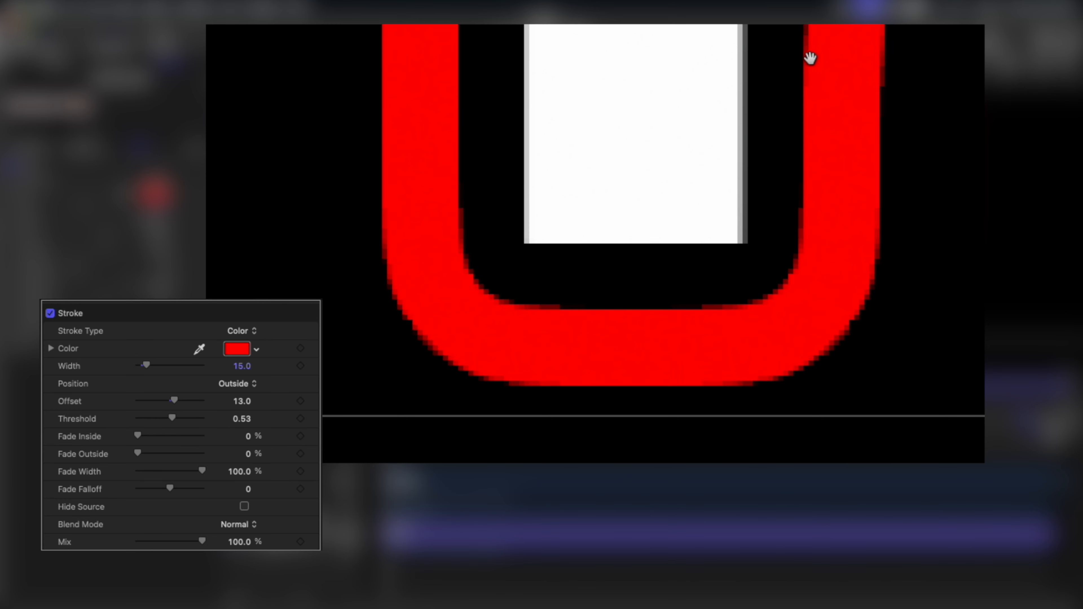
pyautogui.moveTo(171, 418); pyautogui.dragTo(173, 418)
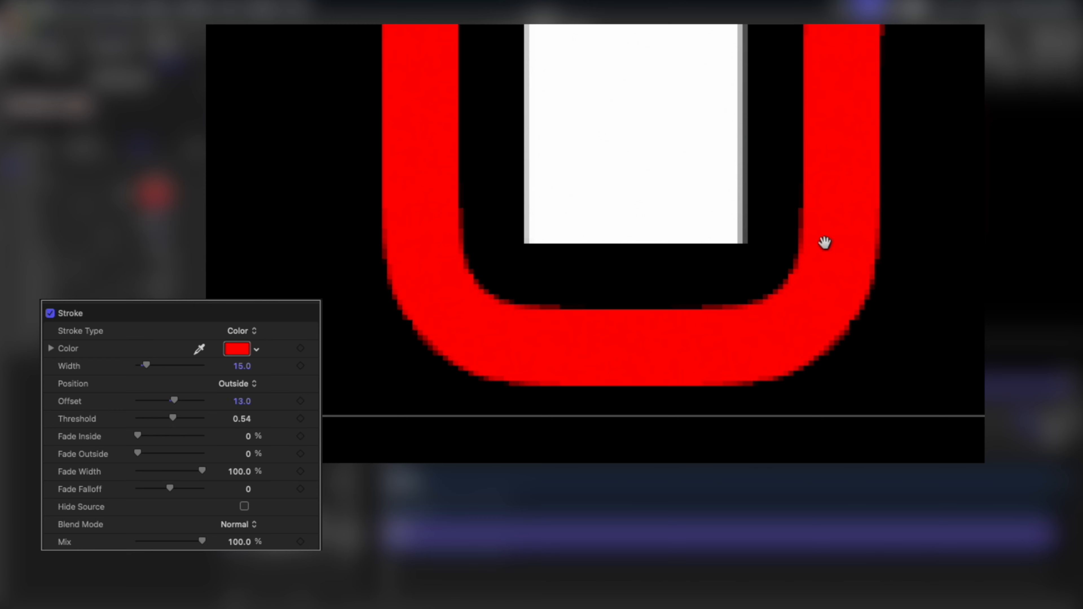
pyautogui.scroll(2, 807, 232)
pyautogui.scroll(3, 808, 231)
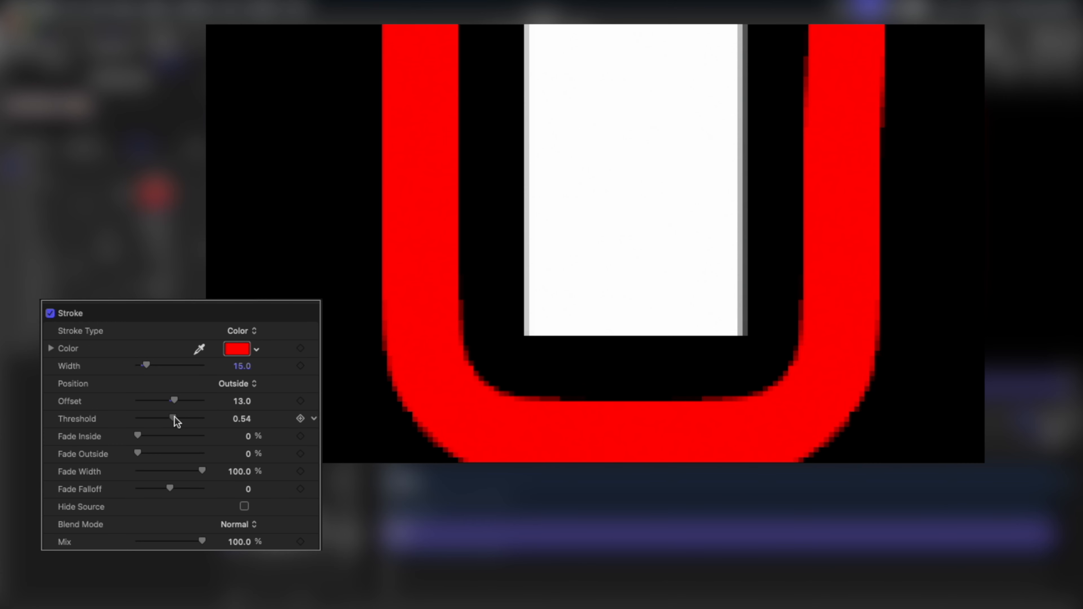
pyautogui.moveTo(174, 418); pyautogui.dragTo(177, 412)
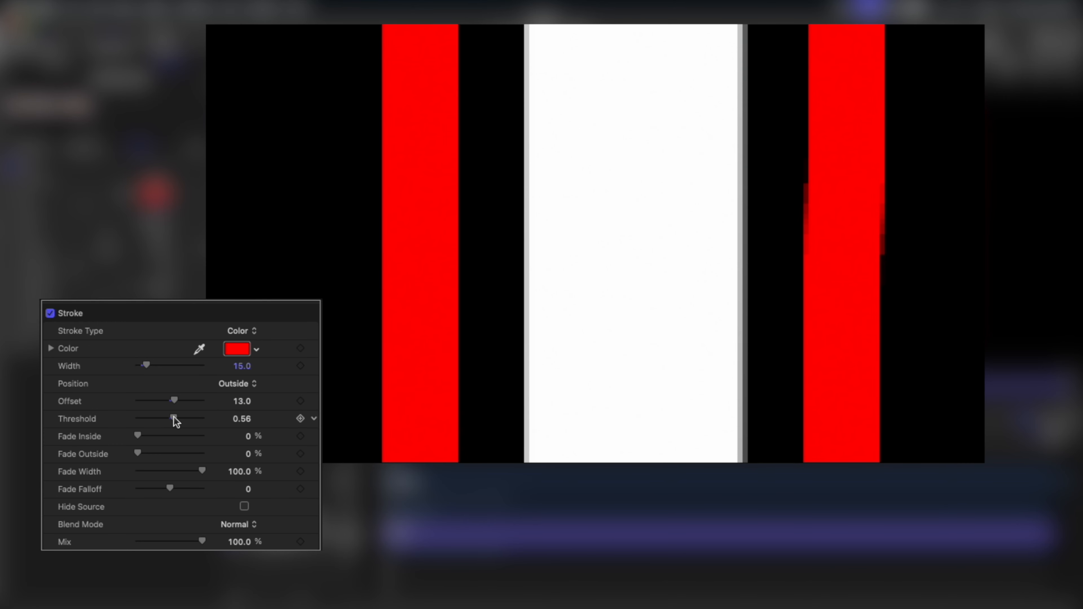
pyautogui.moveTo(173, 417); pyautogui.dragTo(179, 417)
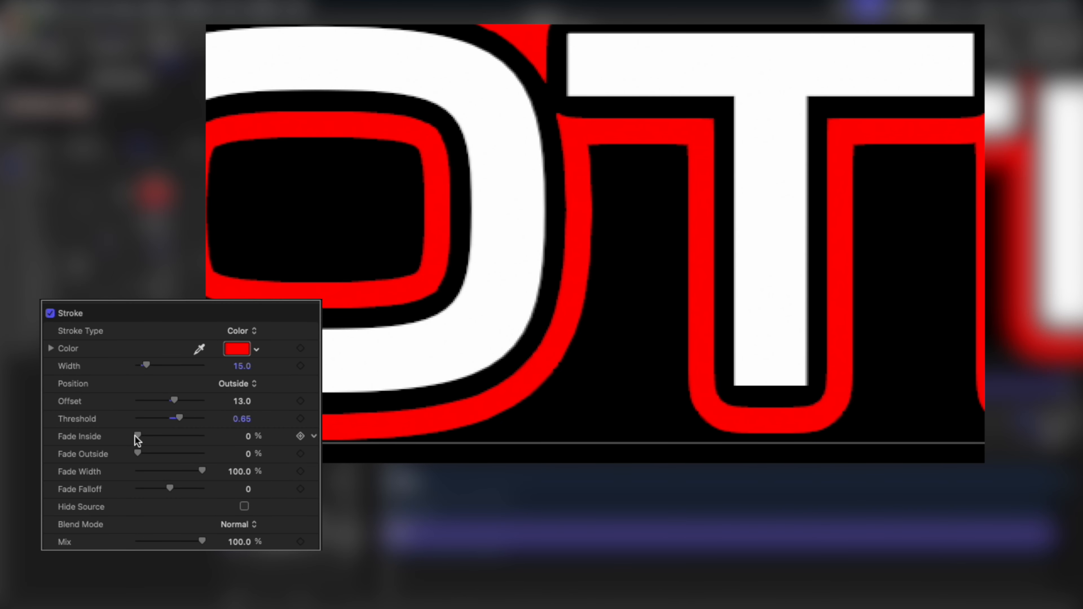
# Step: Try a Fade Inside of 55.36% on the stroke and return it to 0%
pyautogui.moveTo(140, 439); pyautogui.dragTo(160, 437)
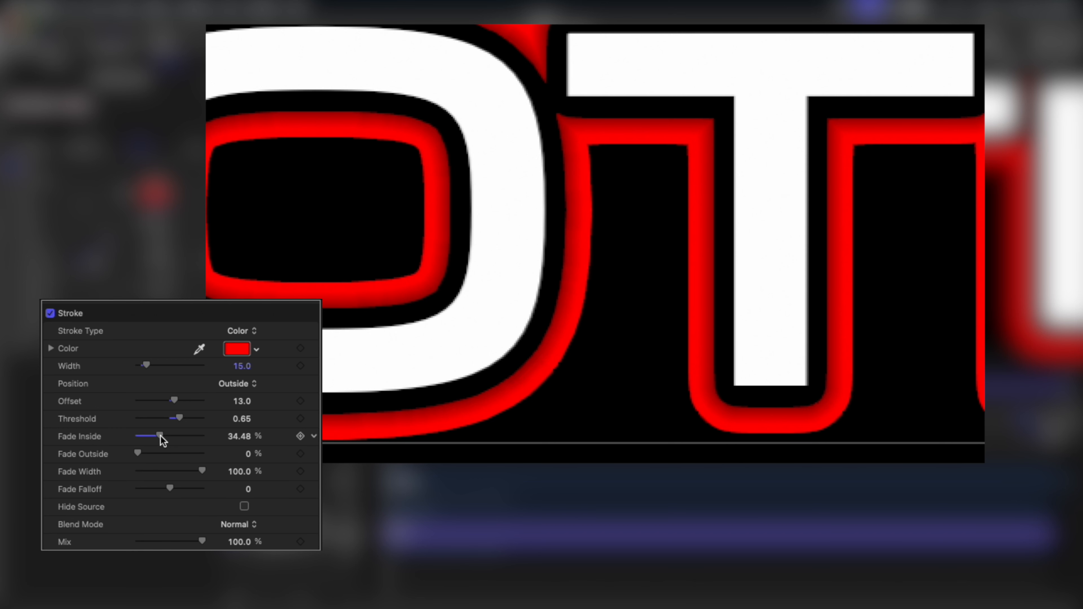
pyautogui.moveTo(160, 436); pyautogui.dragTo(174, 434)
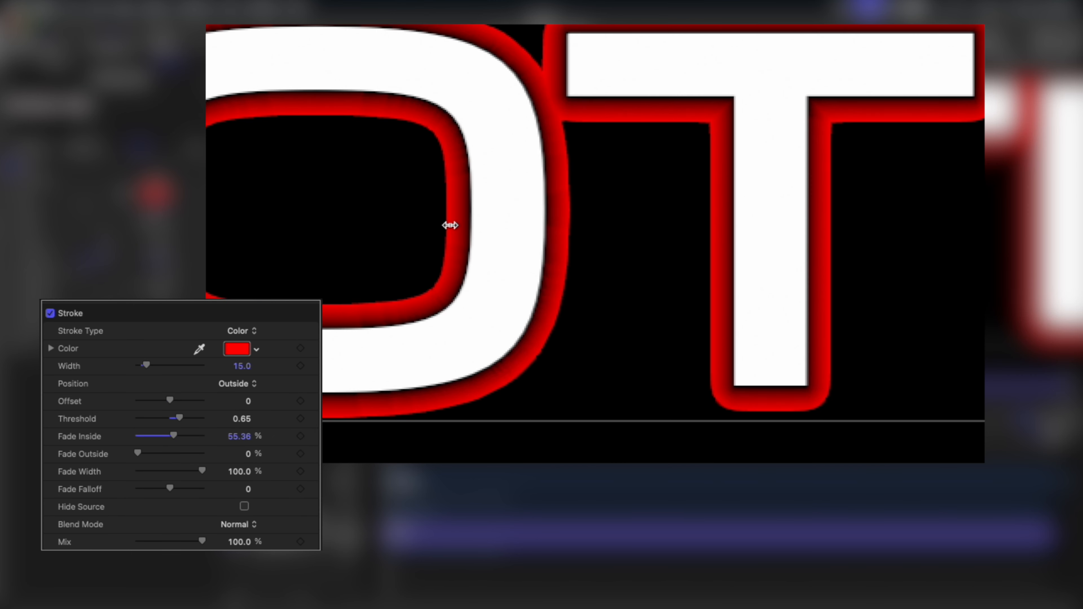
pyautogui.press('super+minus')
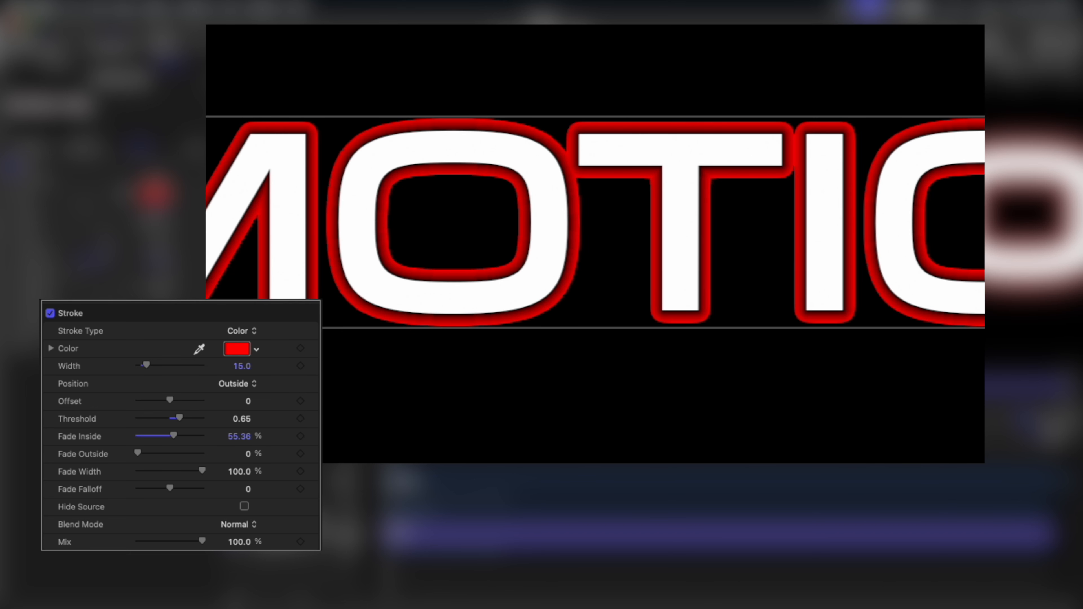
pyautogui.moveTo(173, 436)
pyautogui.mouseDown()
pyautogui.moveTo(202, 436)
pyautogui.moveTo(128, 437)
pyautogui.mouseUp()
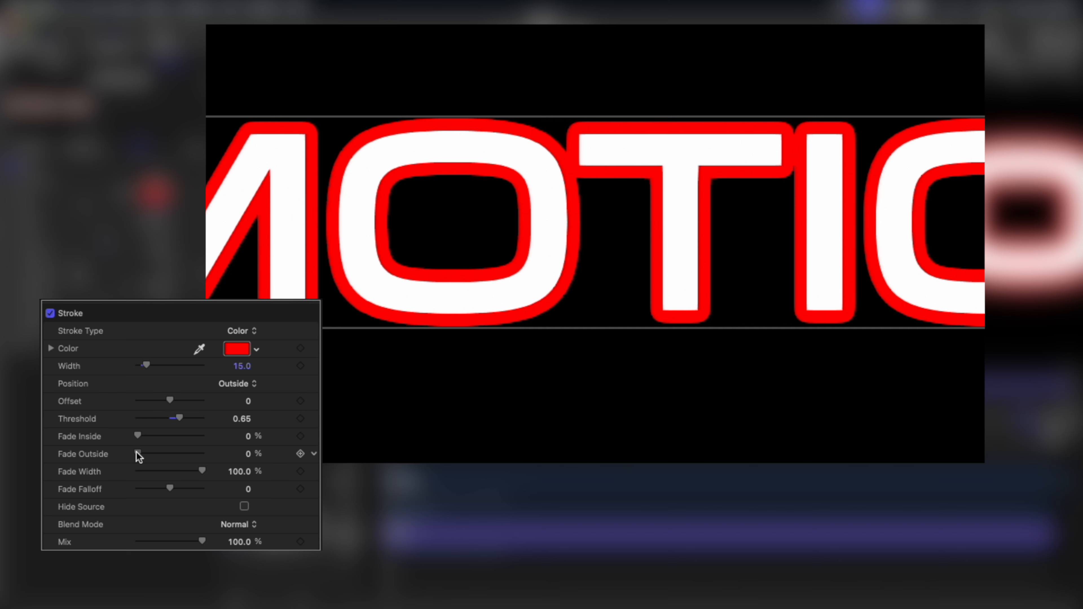
# Step: Set the stroke's Fade Outside to 45% to soften its outer edge
pyautogui.moveTo(137, 451); pyautogui.dragTo(168, 448)
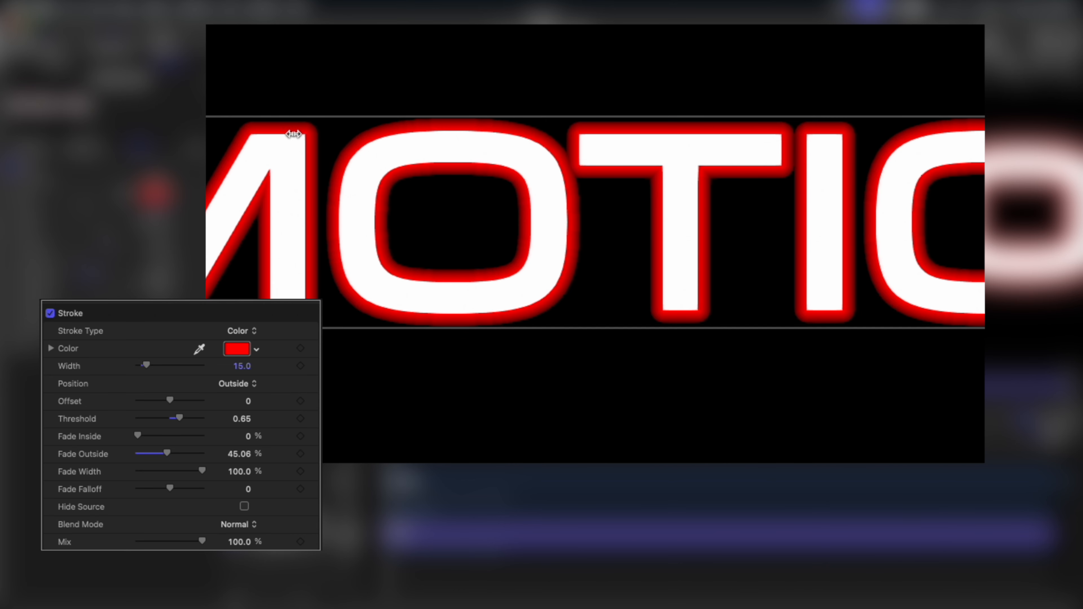
pyautogui.moveTo(169, 450)
pyautogui.mouseDown()
pyautogui.moveTo(182, 450)
pyautogui.moveTo(165, 448)
pyautogui.mouseUp()
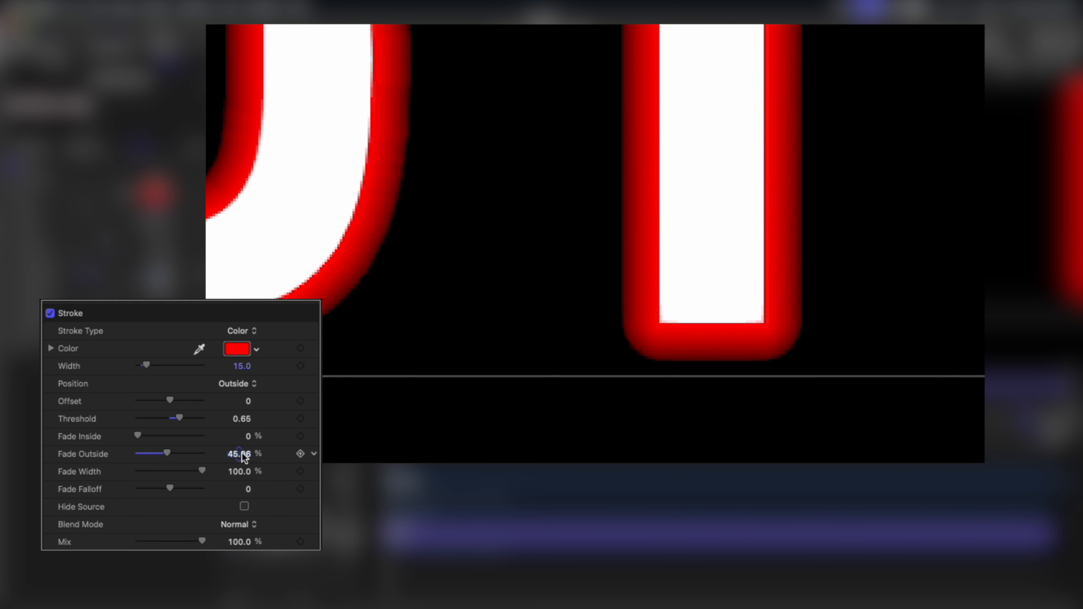
pyautogui.write('45')
pyautogui.press('Return')
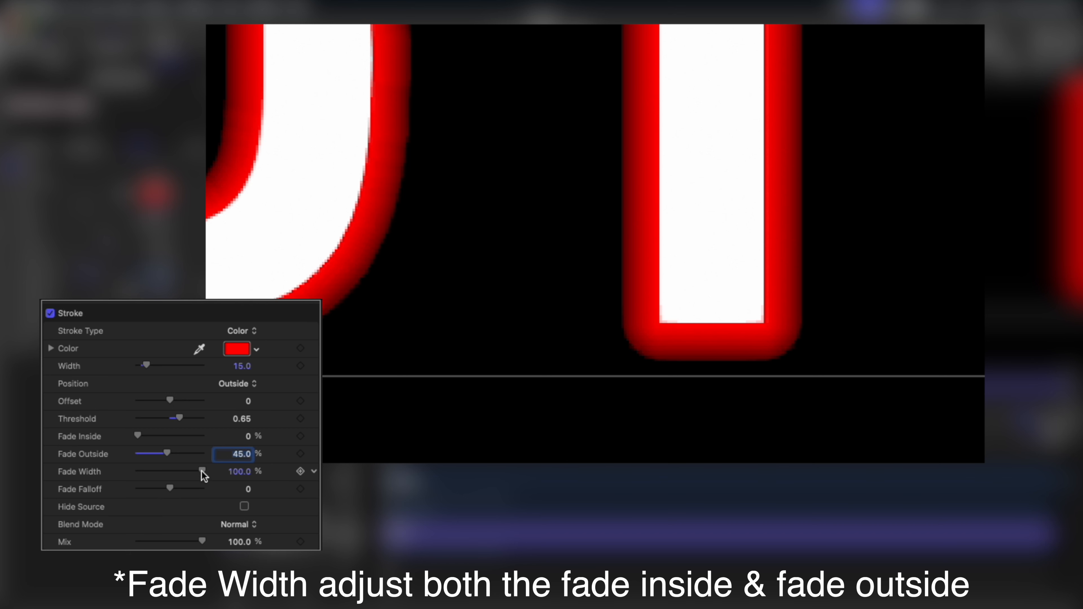
# Step: Try Fade Width values of 51.06%, 45% and 0% on the stroke, and restore the Fade Width to 100%
pyautogui.moveTo(201, 469); pyautogui.dragTo(172, 466)
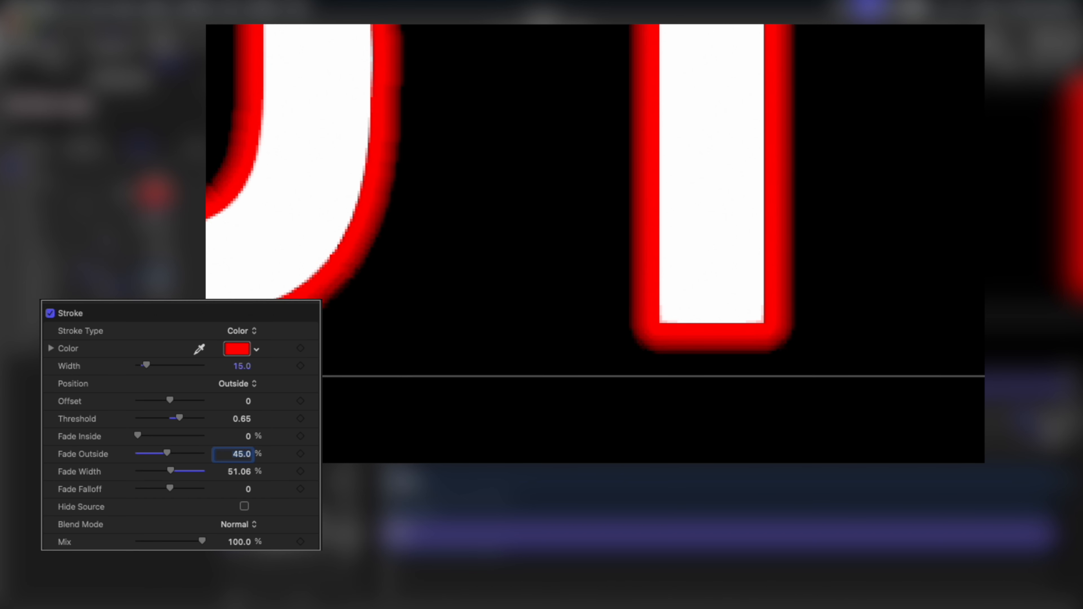
pyautogui.moveTo(170, 472); pyautogui.dragTo(338, 317)
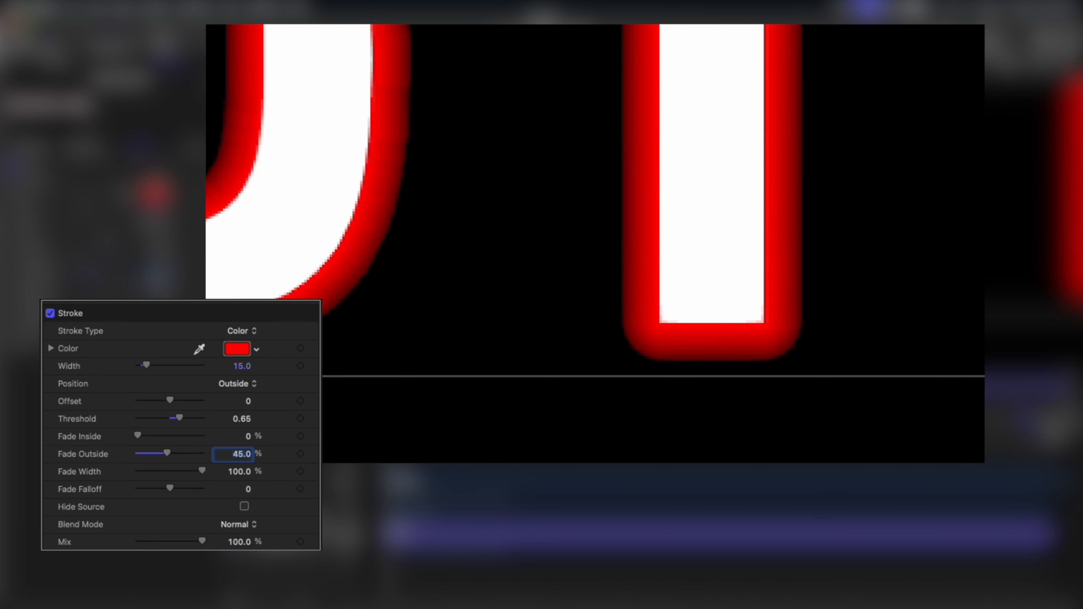
pyautogui.moveTo(202, 471); pyautogui.dragTo(165, 479)
pyautogui.write('34')
pyautogui.press('BackSpace')
pyautogui.press('BackSpace')
pyautogui.write('45')
pyautogui.press('Return')
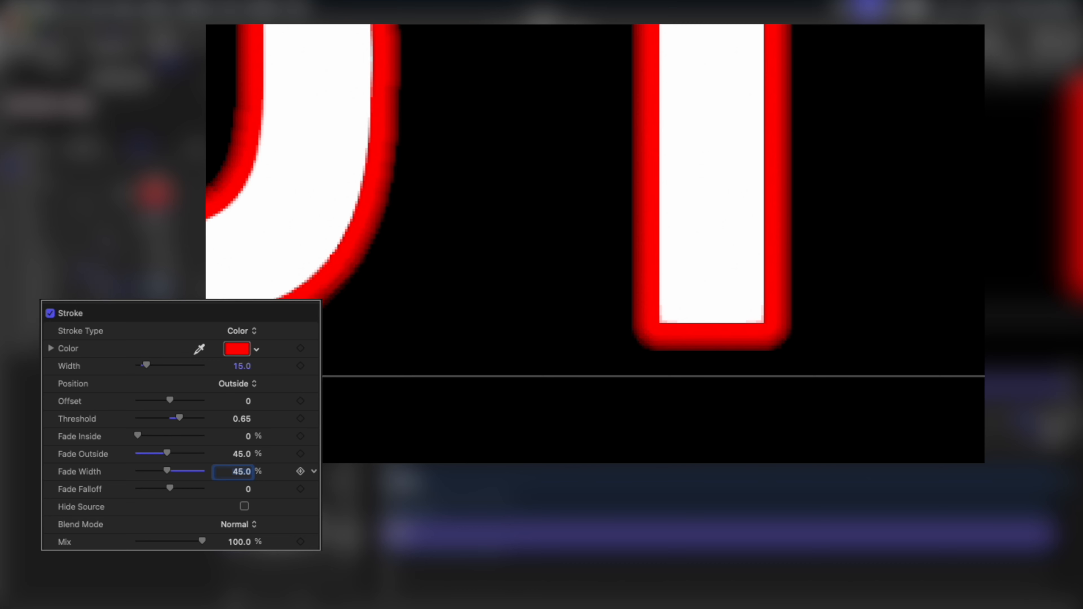
pyautogui.moveTo(165, 471); pyautogui.dragTo(138, 471)
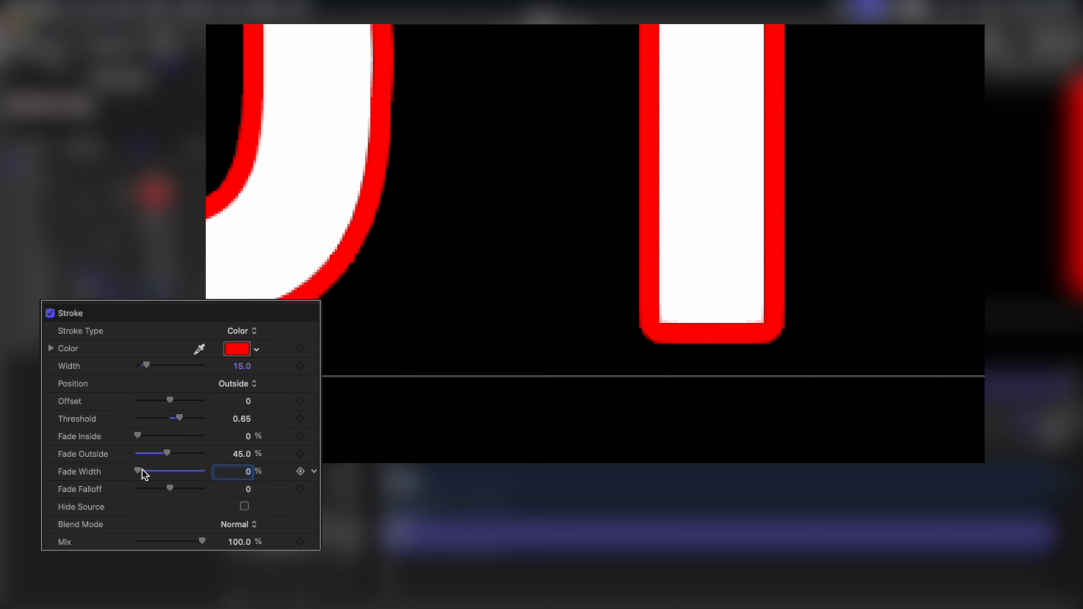
pyautogui.moveTo(139, 471); pyautogui.dragTo(203, 471)
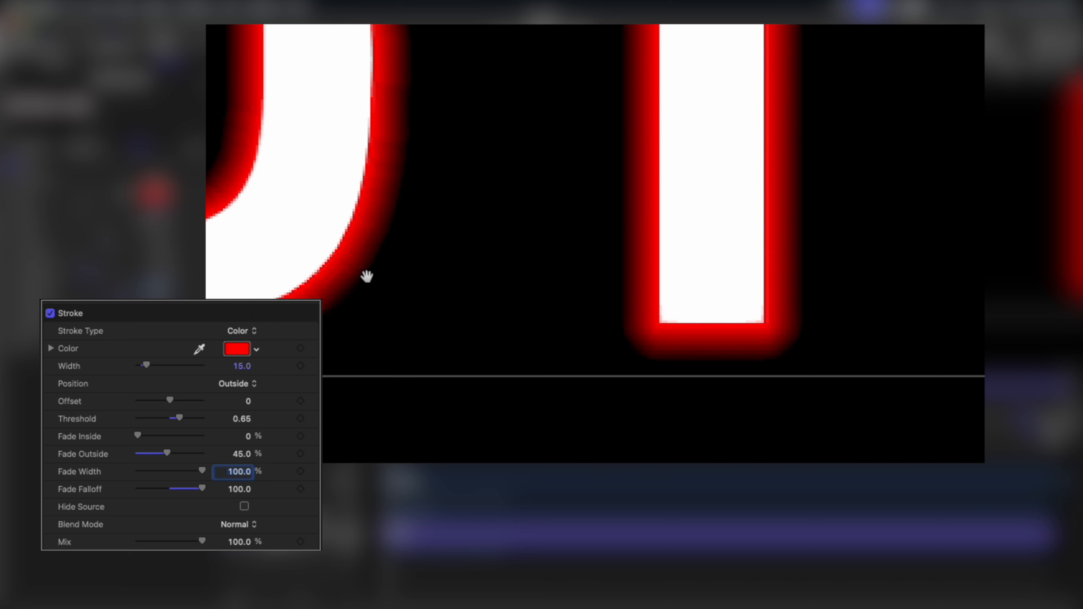
# Step: Set the stroke's Fade Falloff to -100
pyautogui.moveTo(197, 491); pyautogui.dragTo(98, 497)
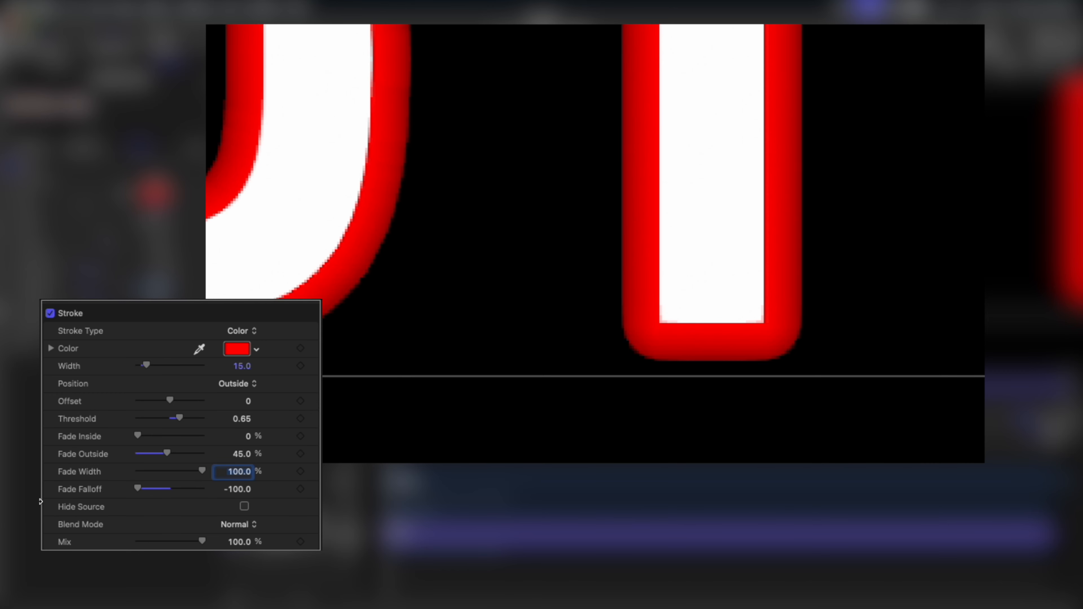